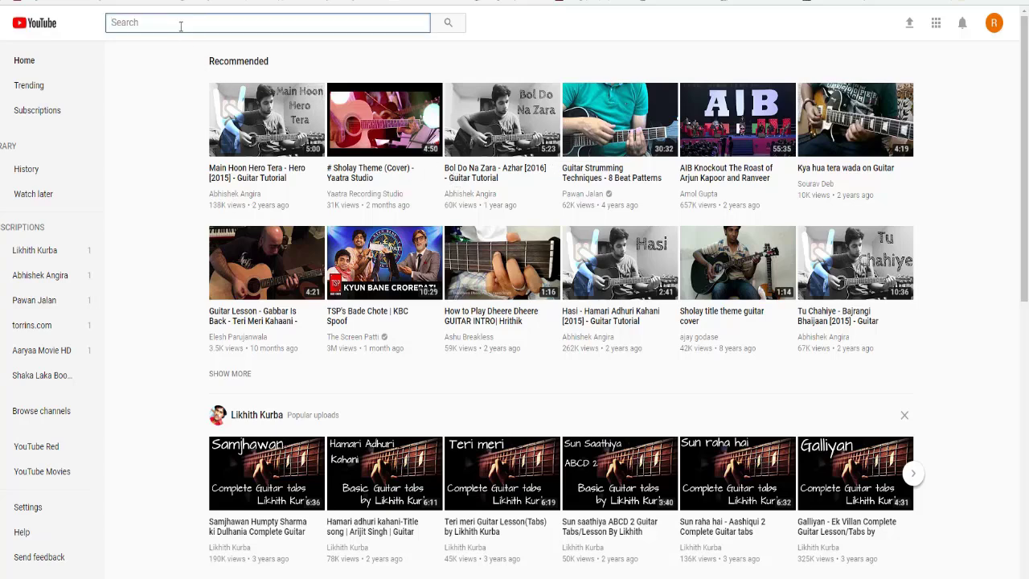
Search YouTube for the channel owner's full name and open the Wise Man channel from the results.
type("ra")
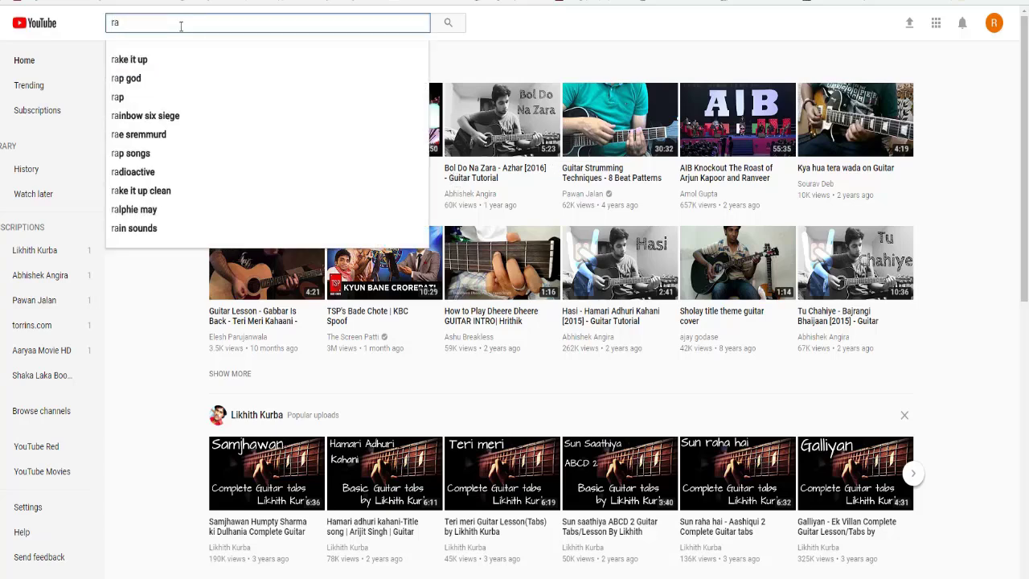
type("vindra bhrdwaj")
key("Return")
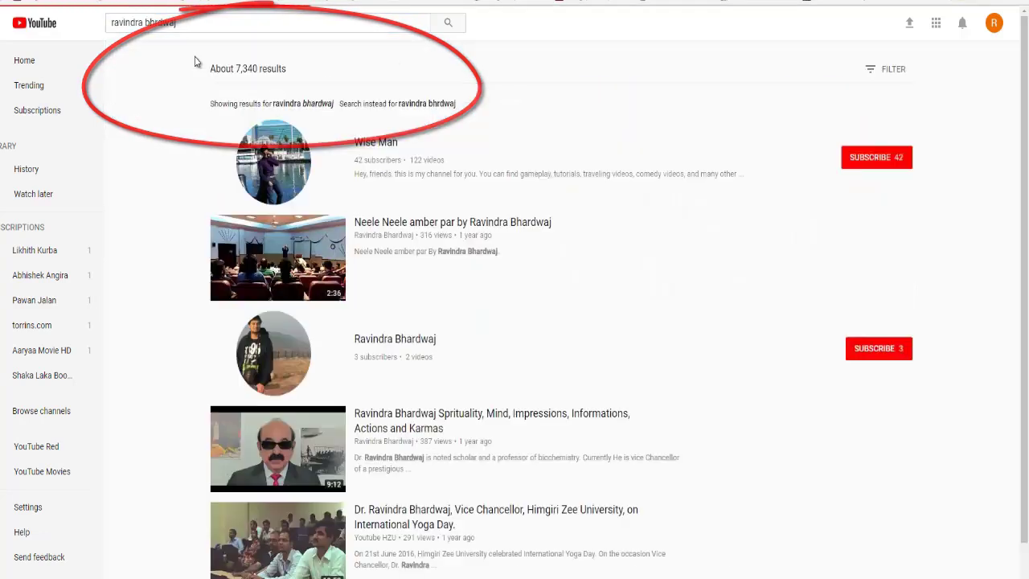
left_click(372, 153)
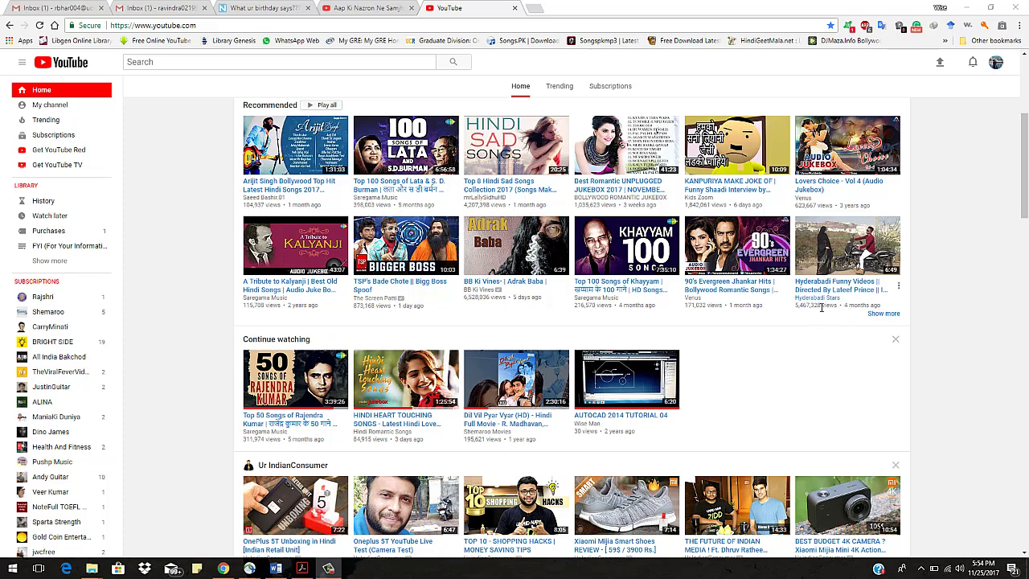
Open Creator Studio for the signed-in channel and display the playlists in the Video Manager.
left_click(995, 64)
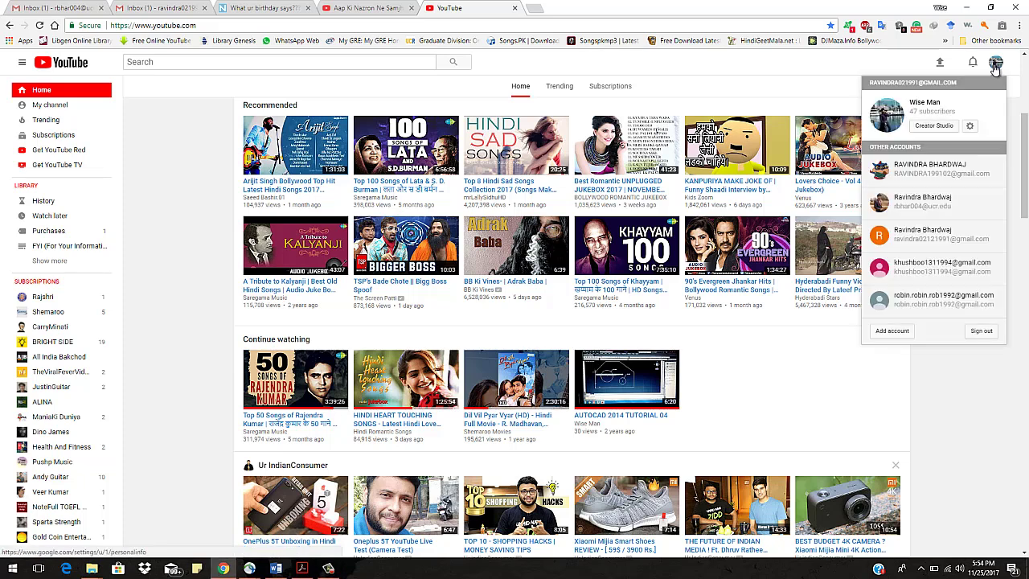
left_click(942, 128)
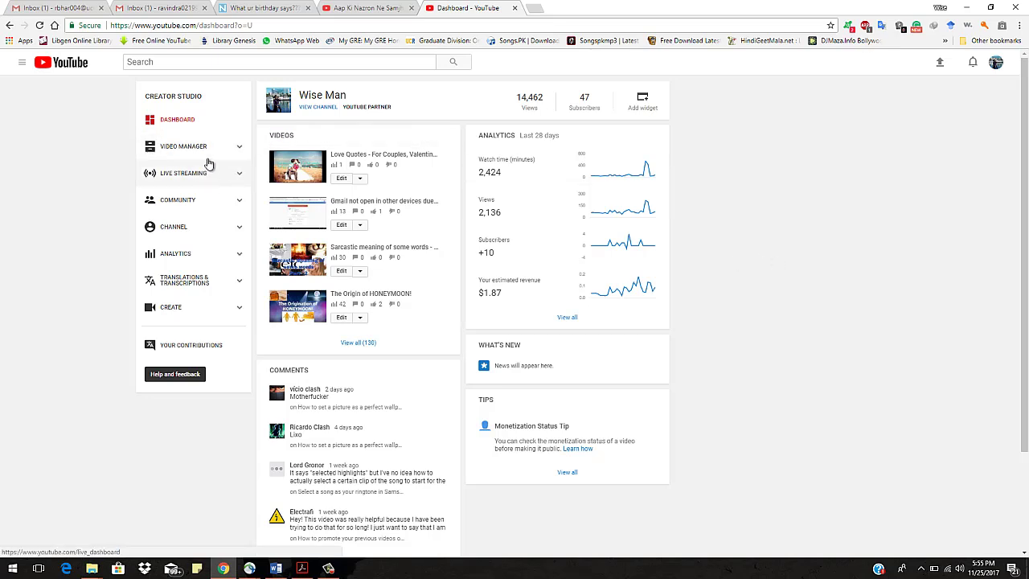
left_click(237, 152)
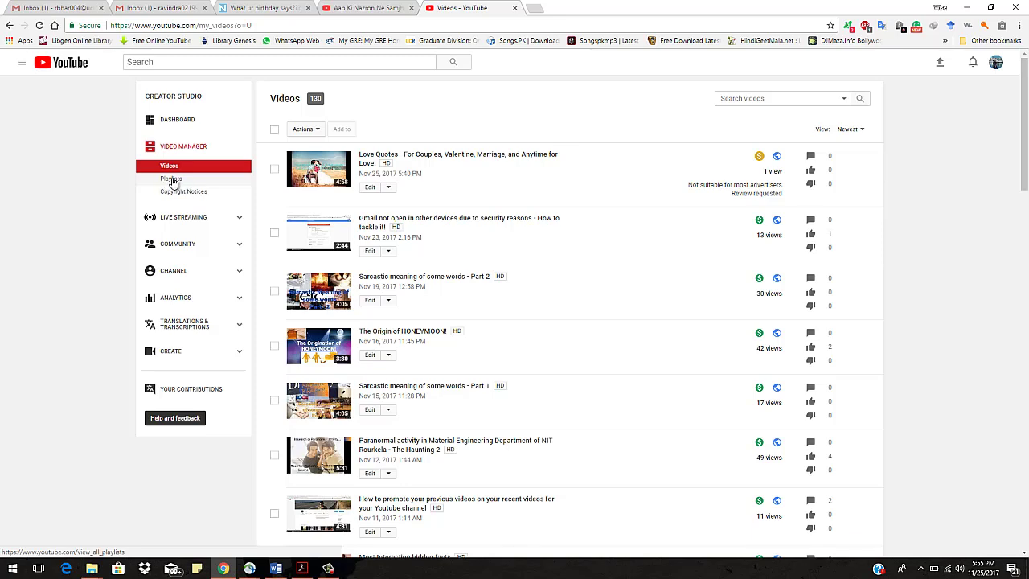
left_click(176, 180)
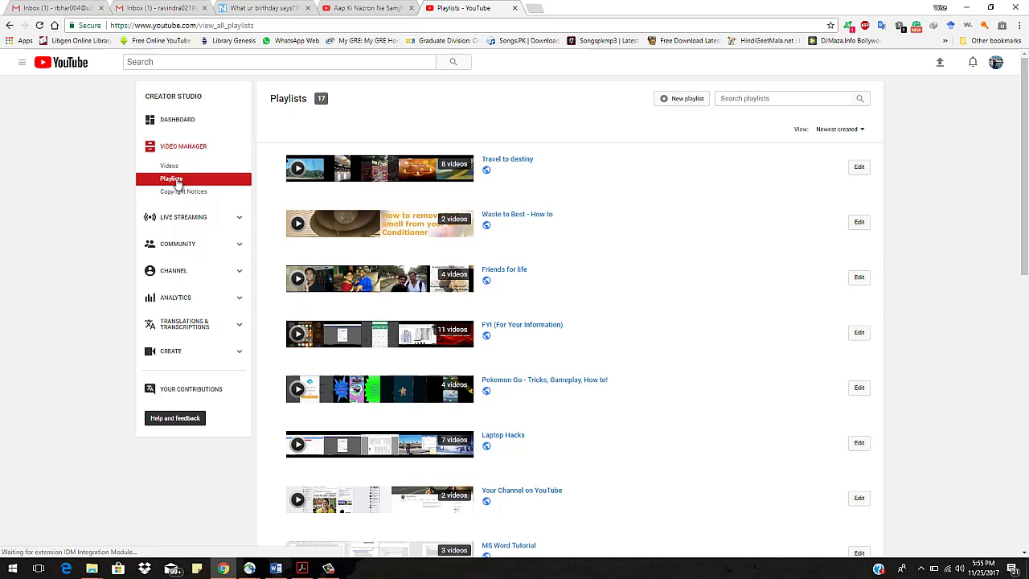
Look through the channel's playlists and check the privacy status of Favorites and the 52-video playlist.
mouse_move(388, 170)
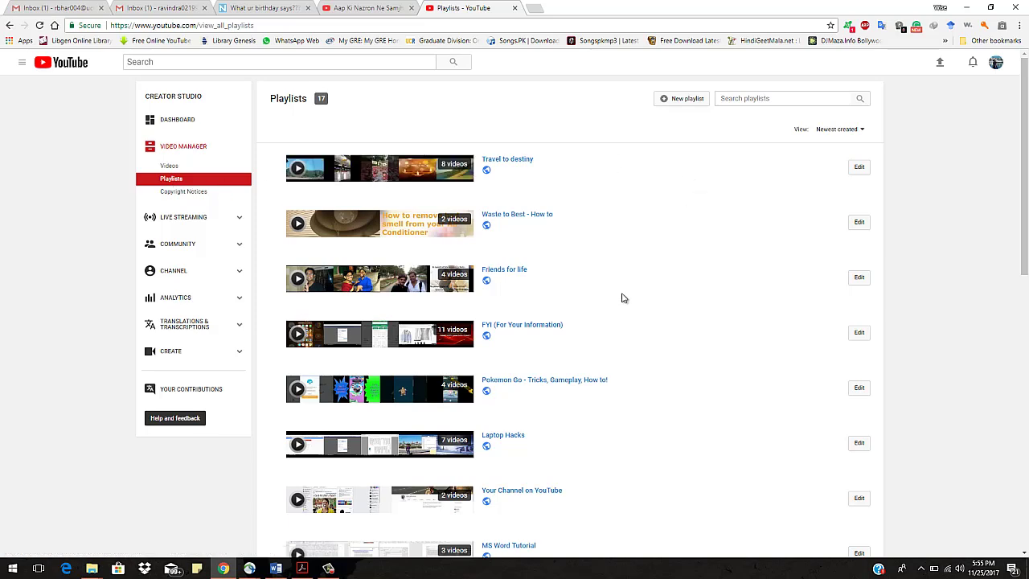
scroll(561, 270, "down", 1)
scroll(560, 269, "down", 6)
scroll(561, 270, "up", 4)
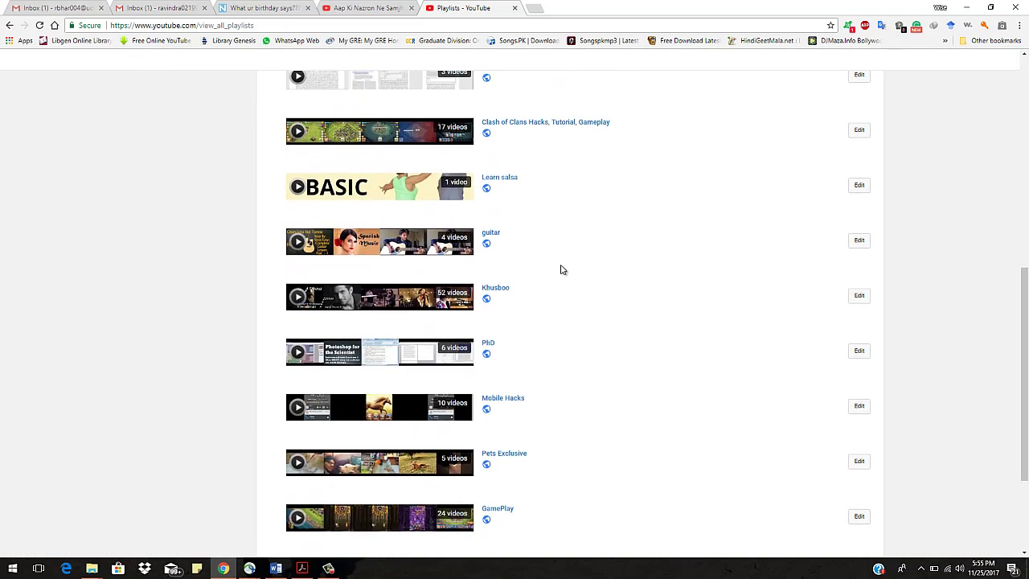
scroll(561, 269, "up", 4)
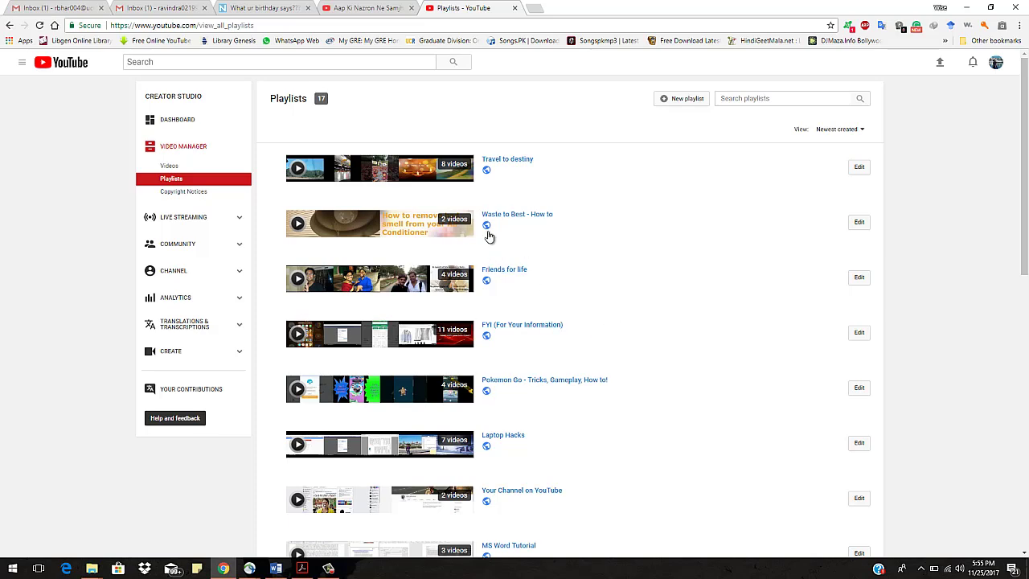
scroll(488, 241, "down", 8)
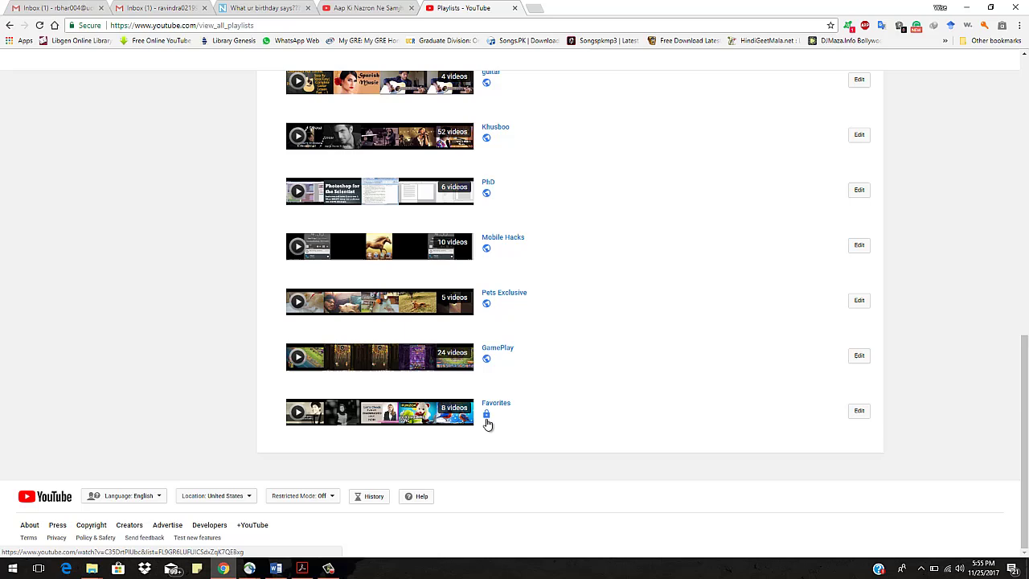
mouse_move(490, 415)
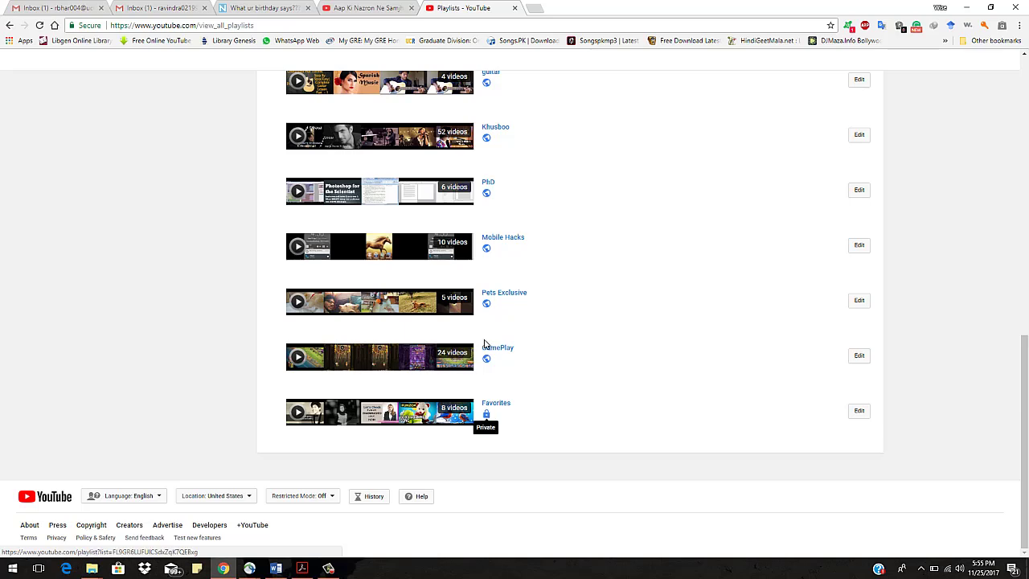
scroll(486, 241, "up", 2)
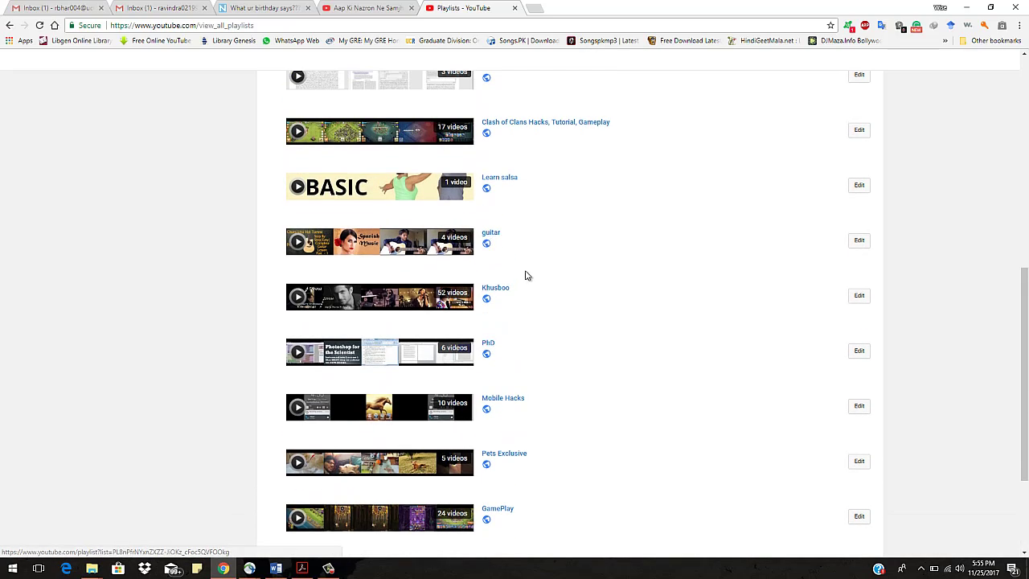
scroll(523, 276, "up", 1)
mouse_move(486, 355)
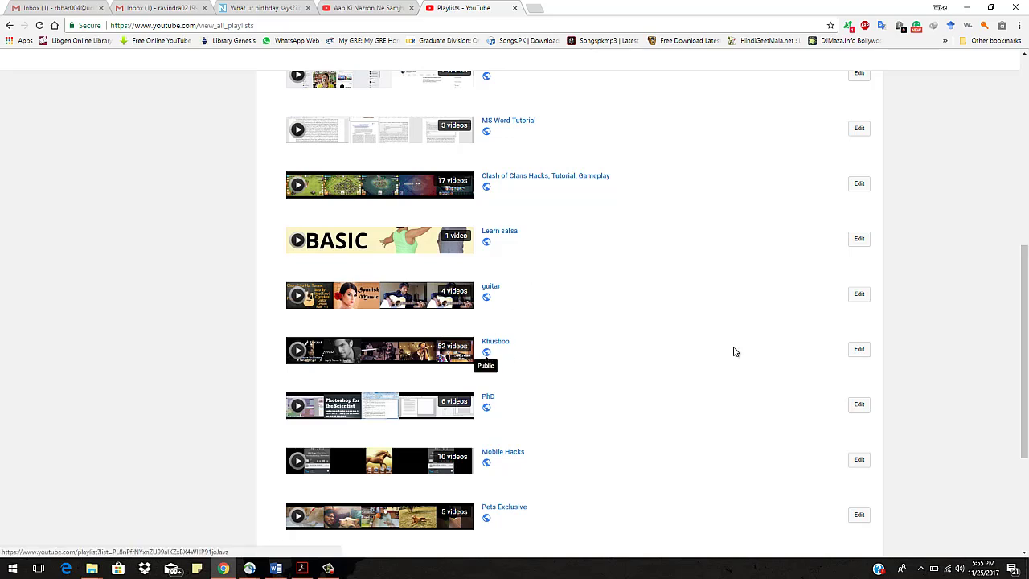
Open the 52-video playlist for editing and set its playlist privacy to Private in the playlist settings.
left_click(861, 353)
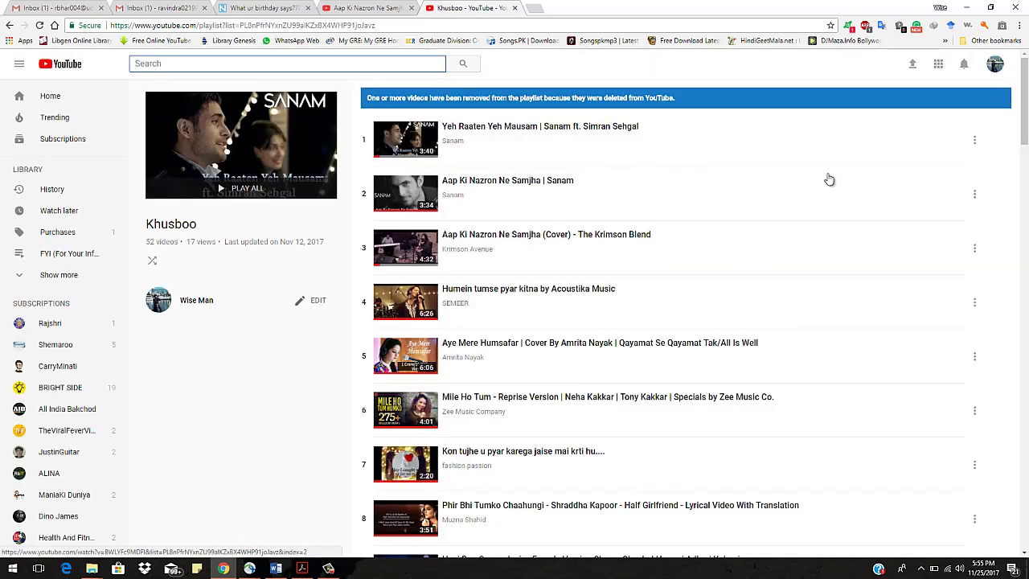
left_click(318, 305)
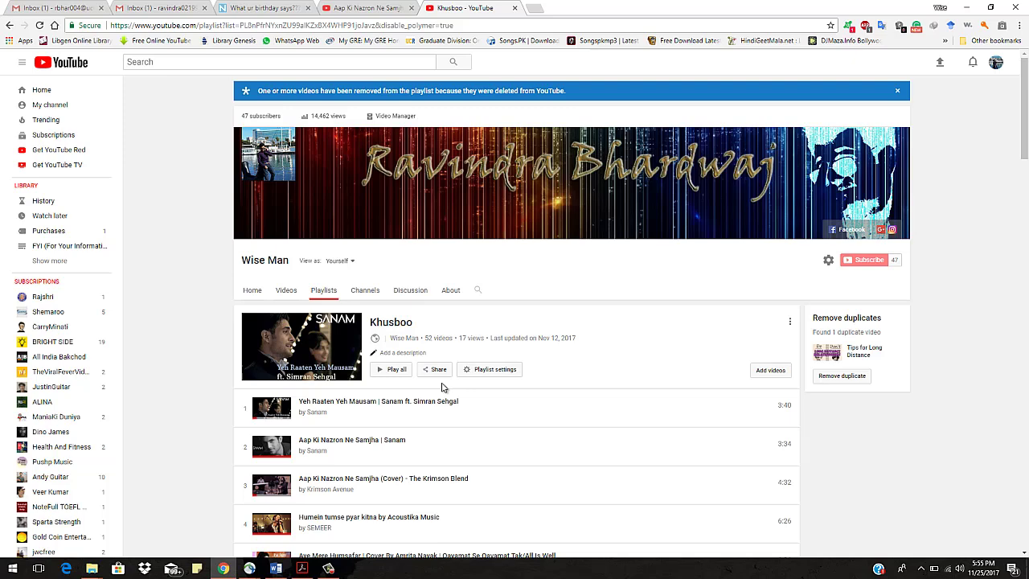
left_click(376, 342)
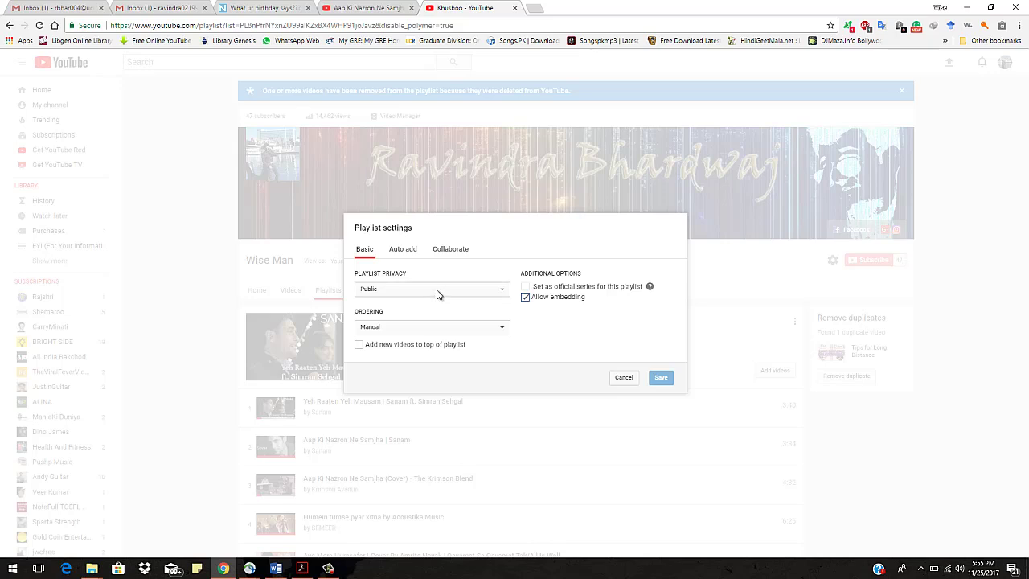
left_click(437, 294)
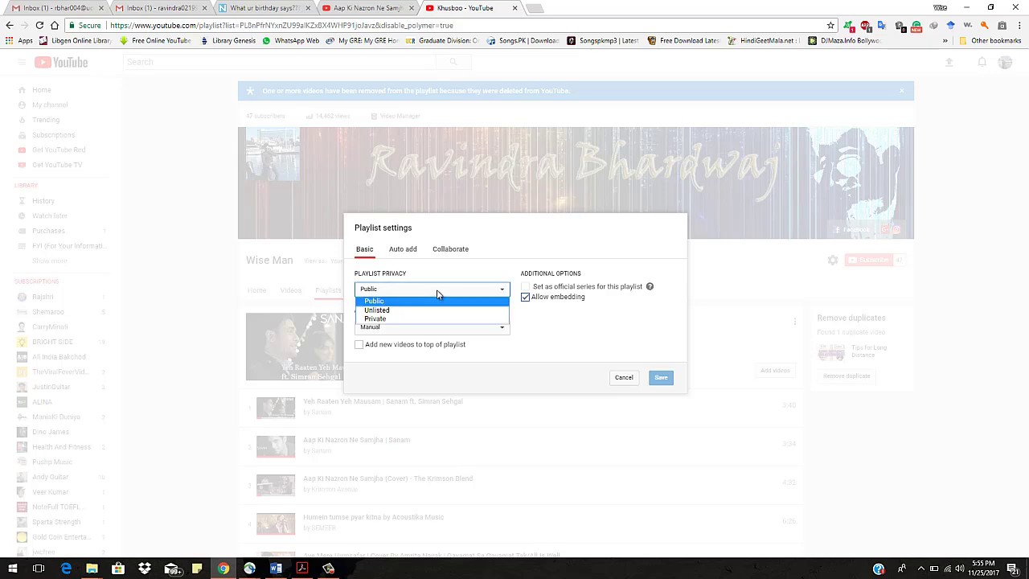
left_click(435, 320)
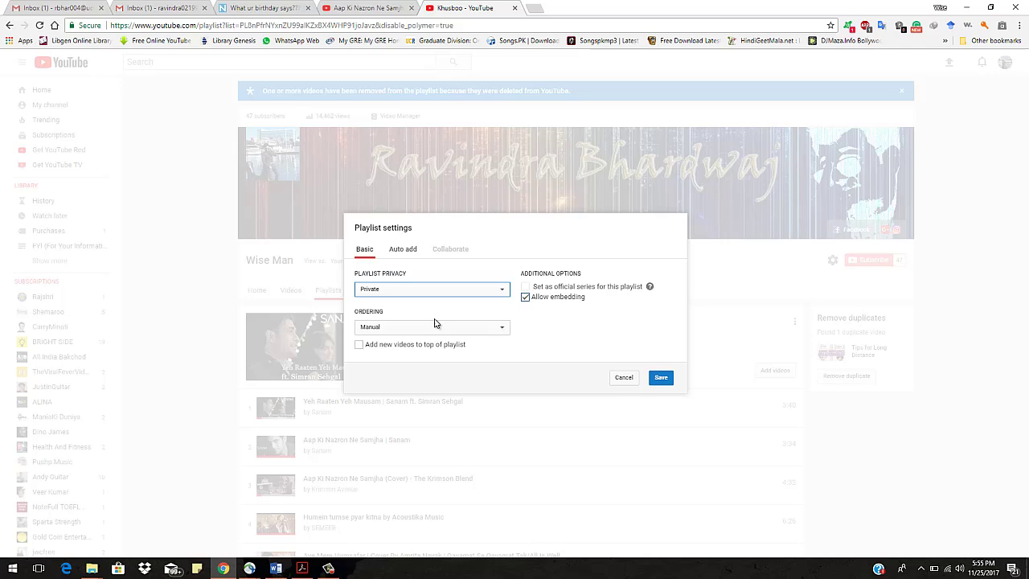
Review the ordering options while keeping Manual, and save the playlist settings.
left_click(440, 327)
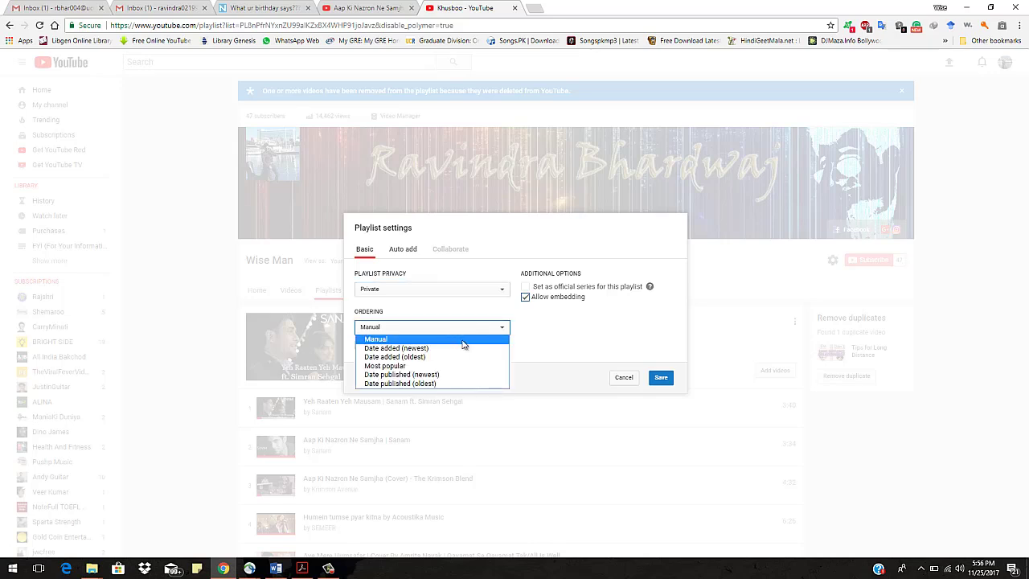
left_click(561, 334)
left_click(474, 329)
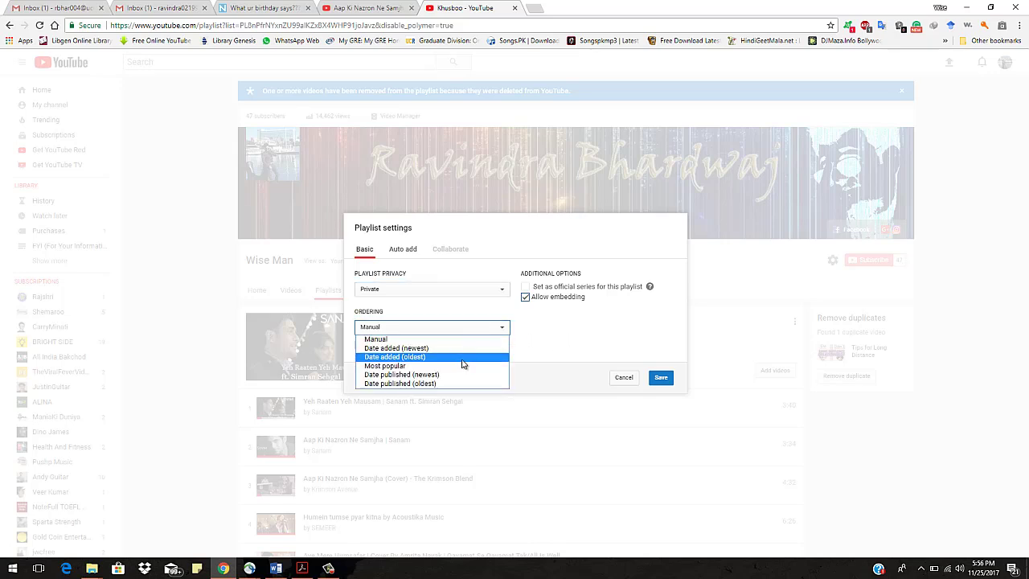
left_click(557, 352)
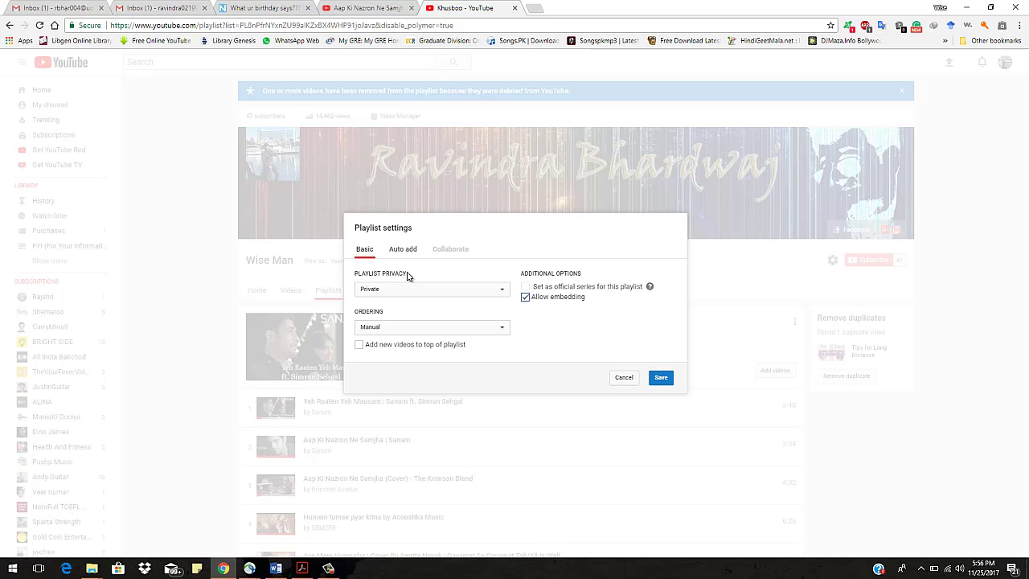
left_click(663, 378)
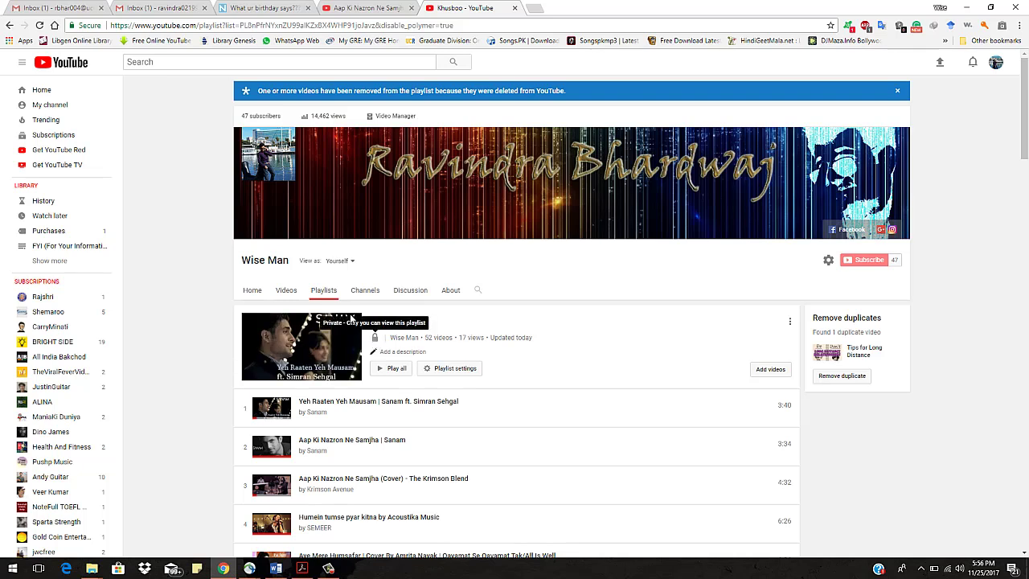
Open the channel's home page and its created playlists, and check the listing of the 52-video playlist.
left_click(250, 294)
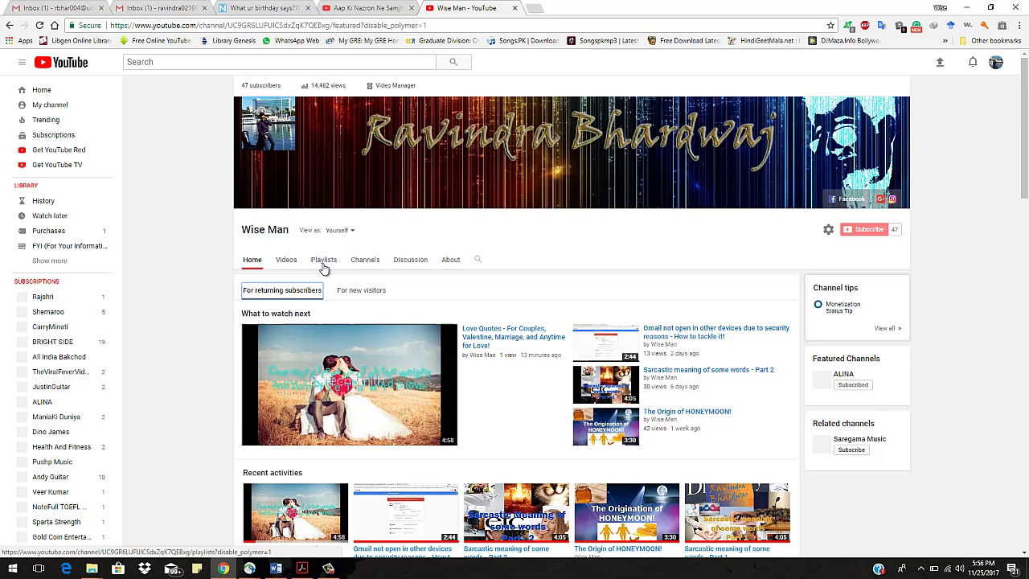
left_click(324, 261)
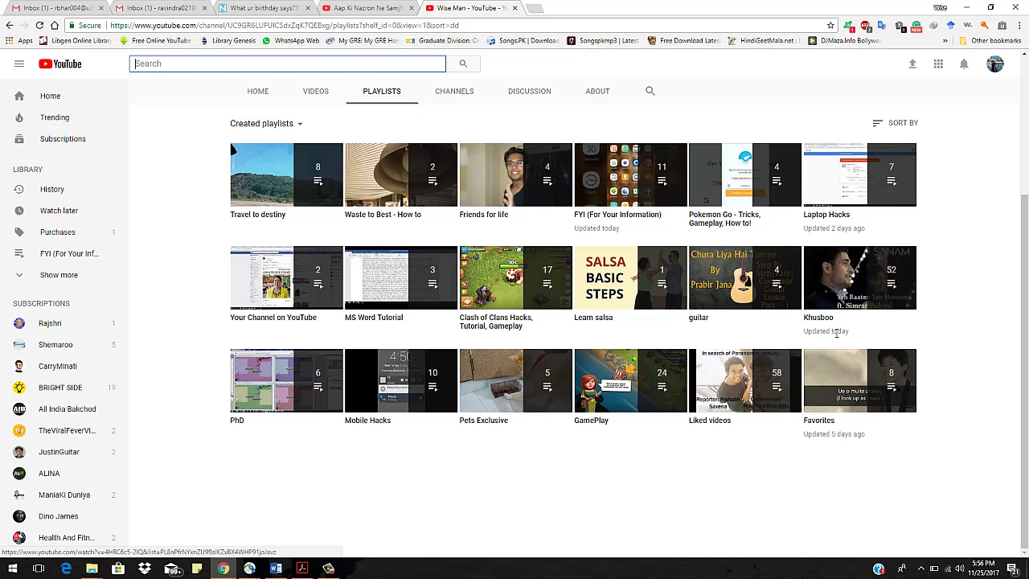
left_click_drag(804, 336, 848, 331)
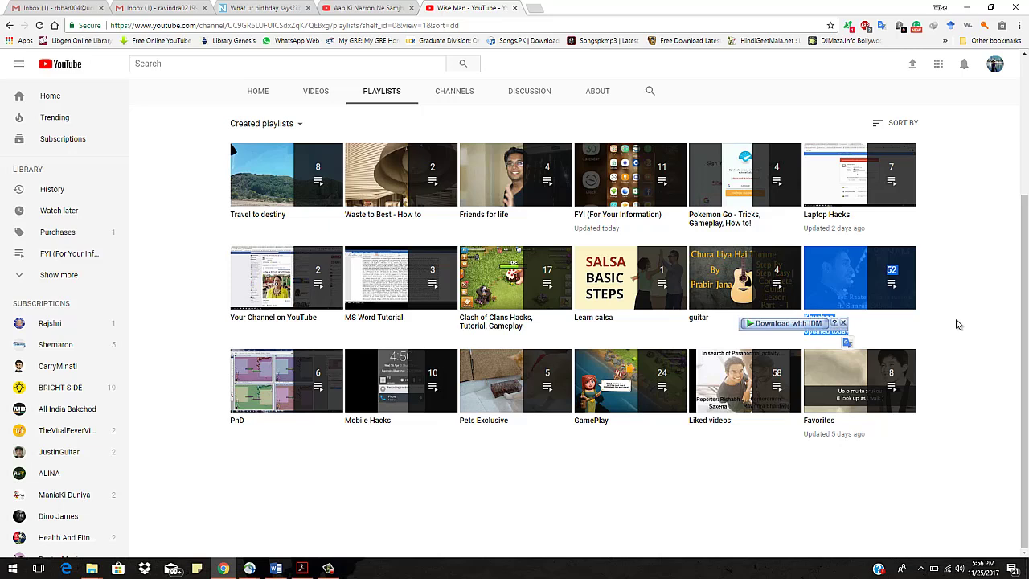
left_click(957, 324)
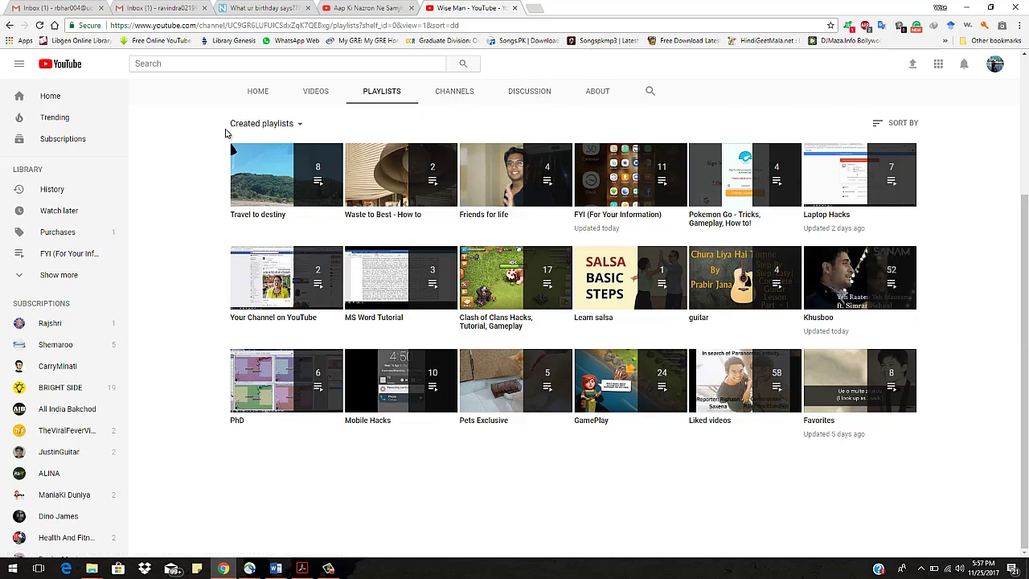
Open the signed-in account's own channel page.
scroll(233, 135, "up", 3)
left_click(994, 64)
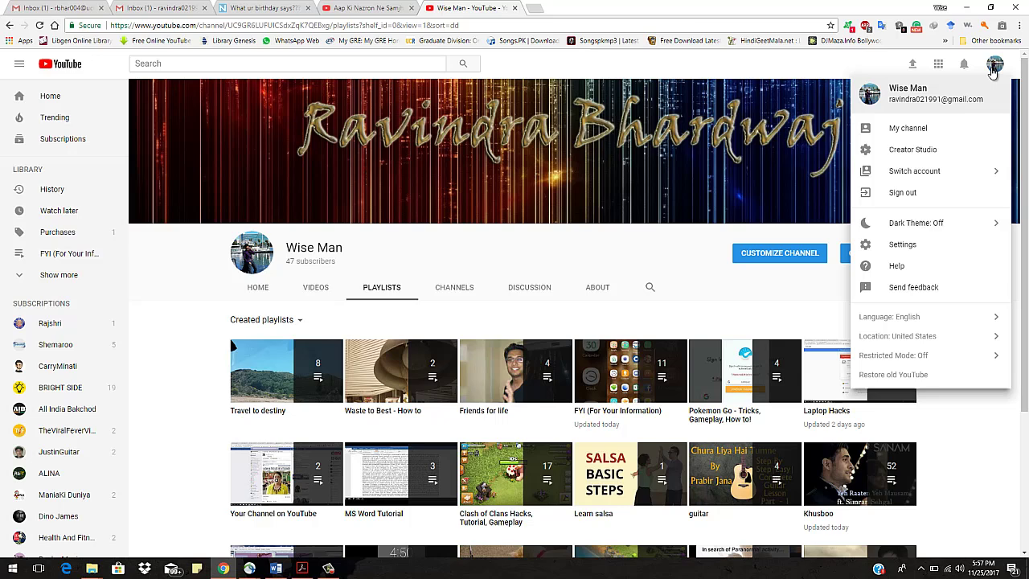
left_click(892, 128)
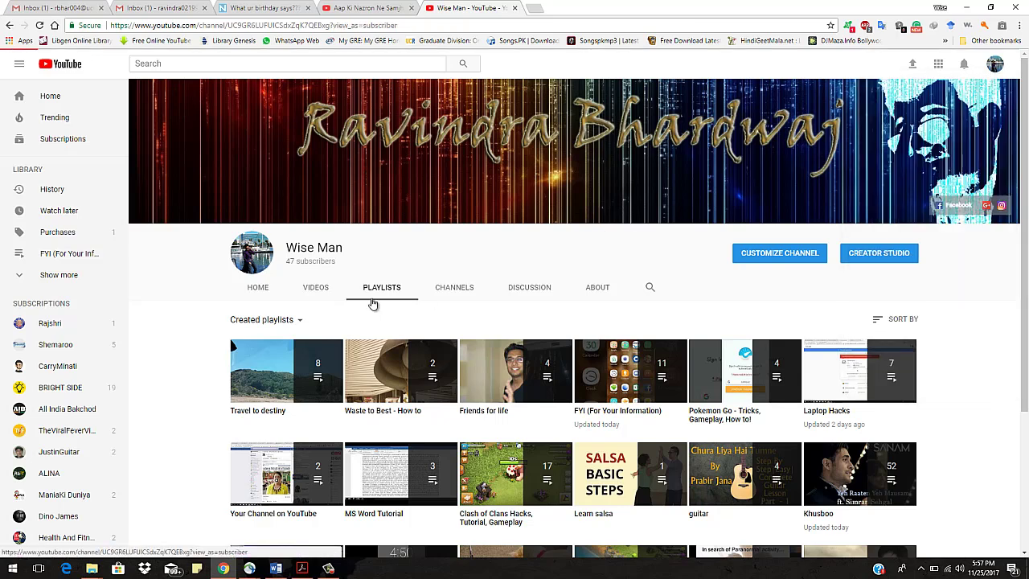